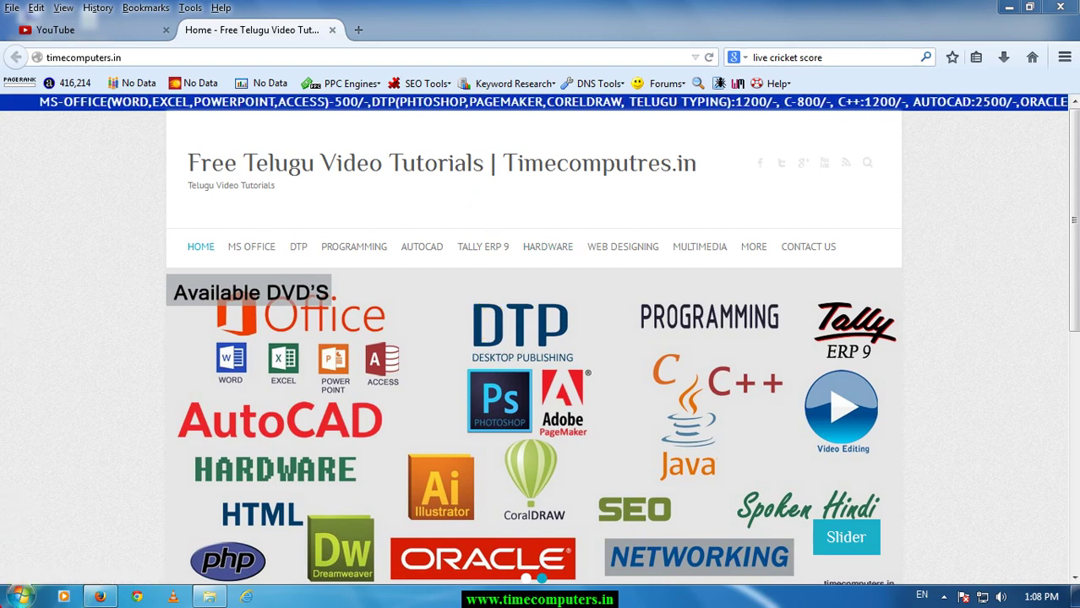
Search the Start menu for excel, then close the menu without launching anything.
left_click(20, 597)
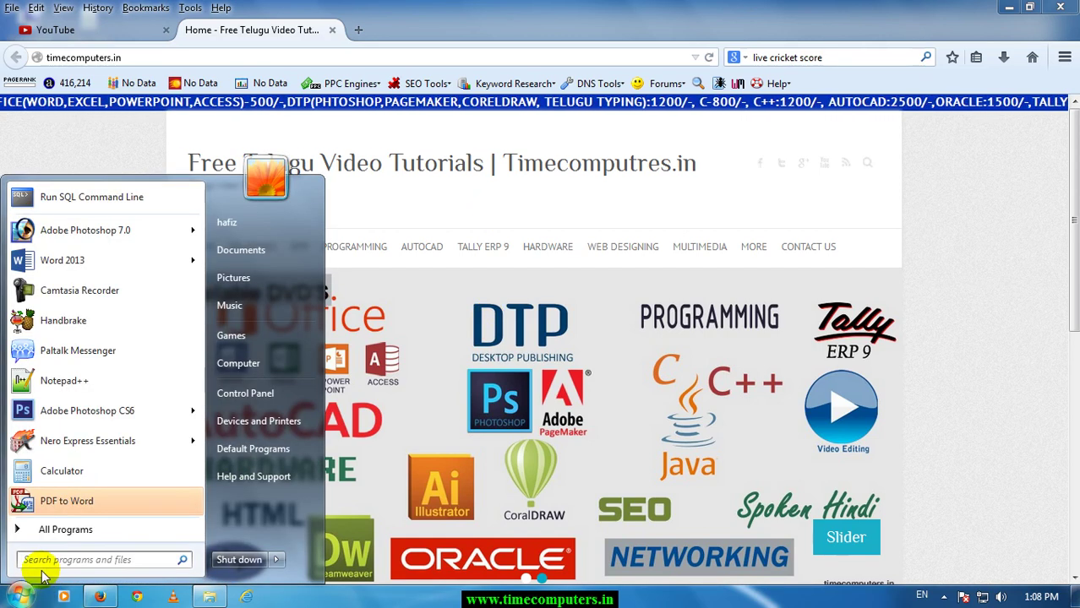
type("excel")
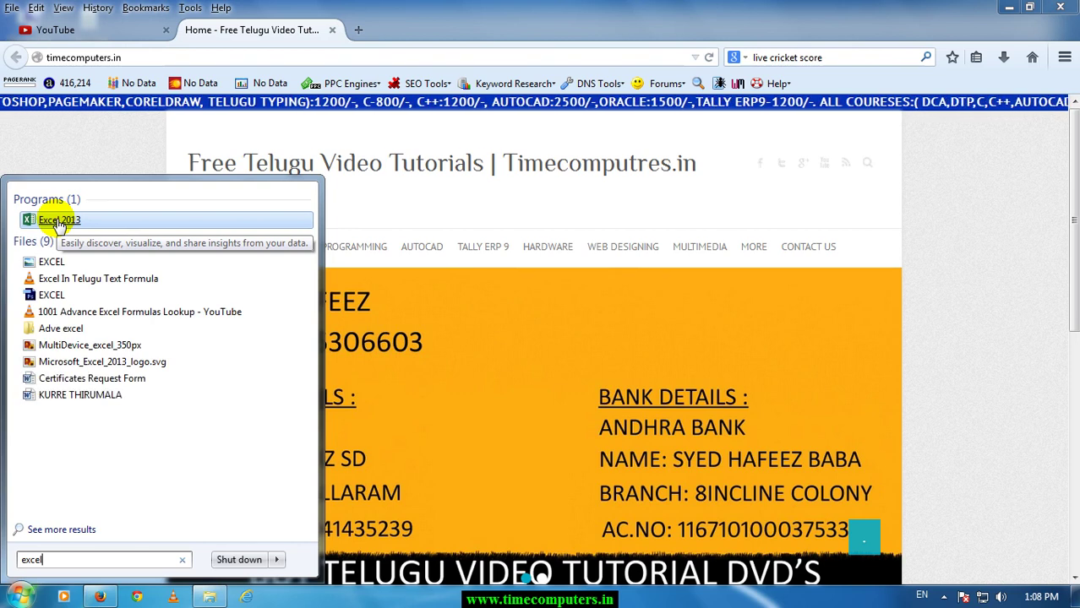
left_click(124, 597)
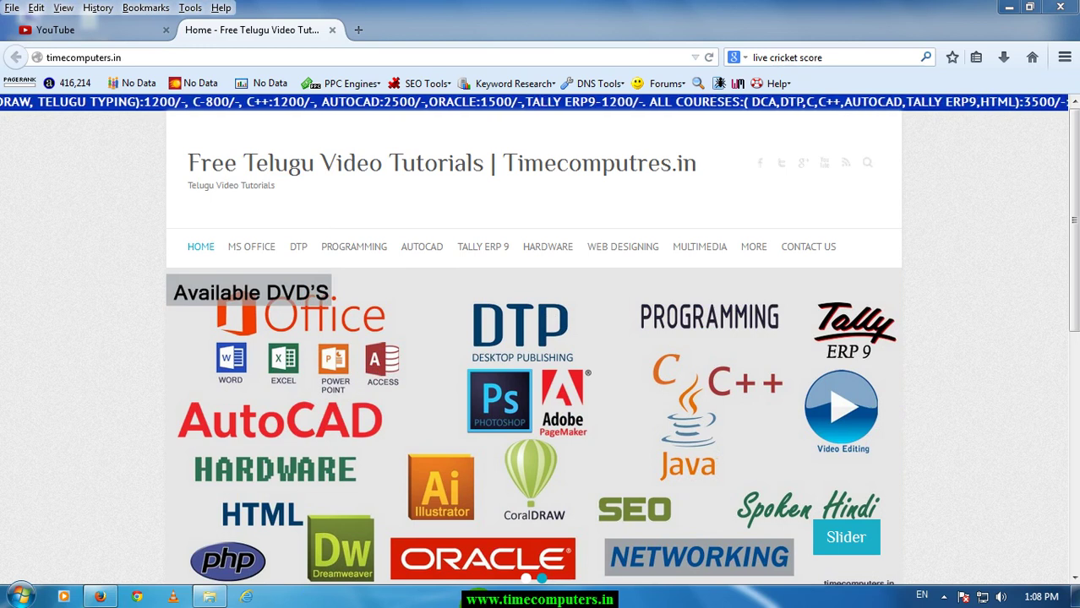
Open the Run dialog, move it up, type exce and pick the excel suggestion.
key("super+r")
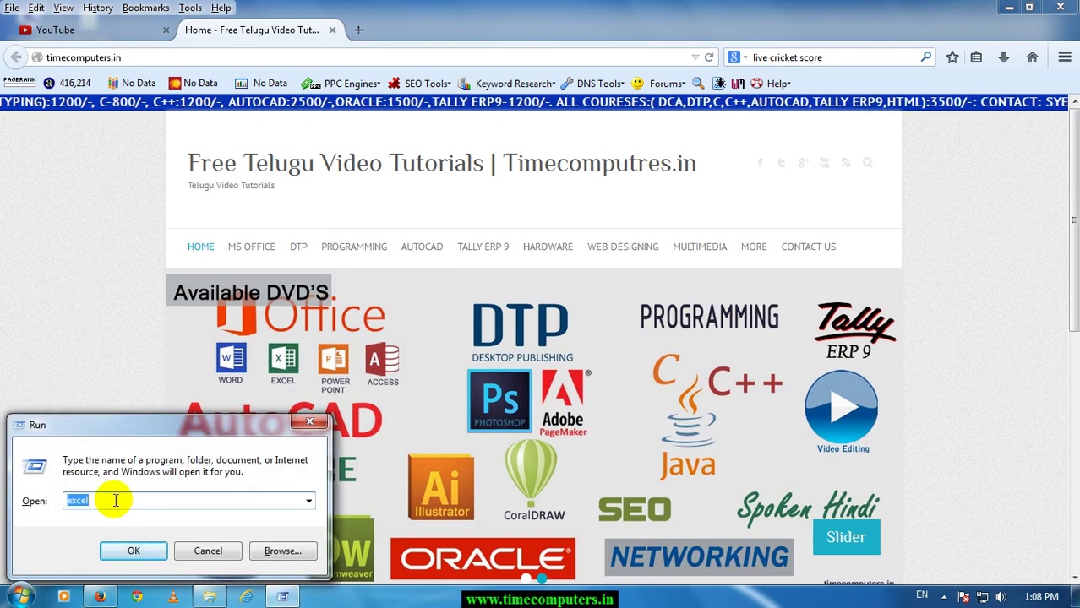
mouse_move(85, 425)
left_mouse_down()
mouse_move(74, 332)
mouse_move(161, 351)
left_mouse_up()
type("exce")
left_click(173, 437)
Launch Excel 2013 from the Run prompt and wait for its template start screen.
key("Return")
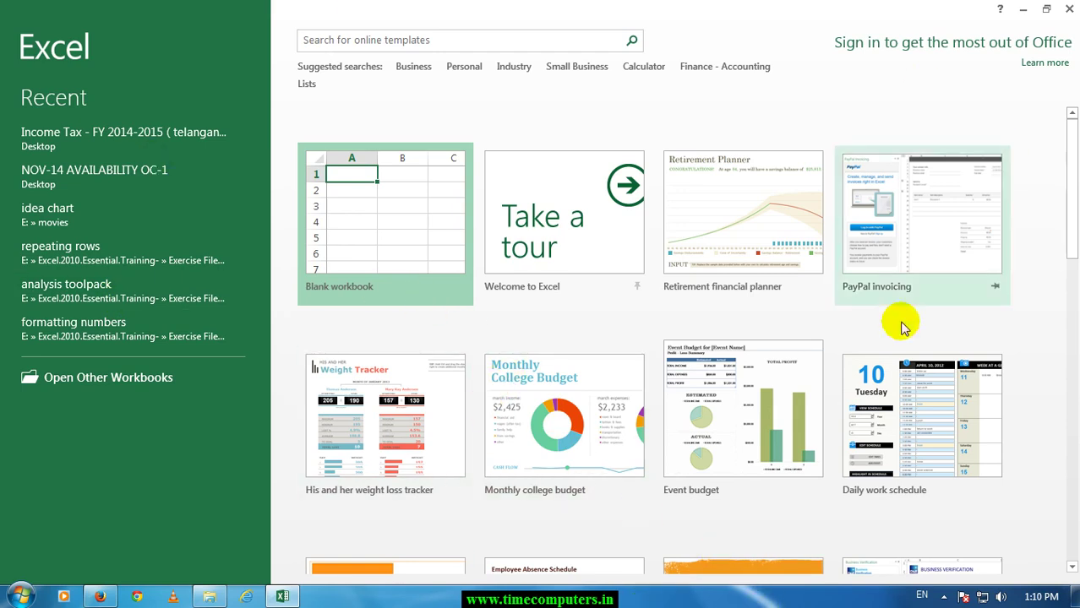
left_click(395, 228)
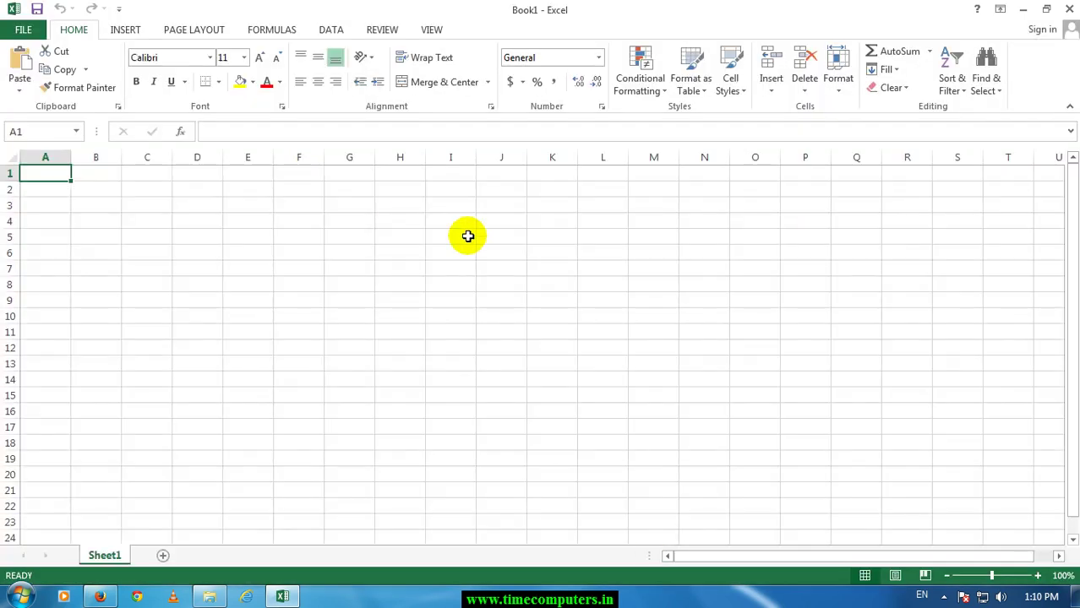
left_click(1070, 9)
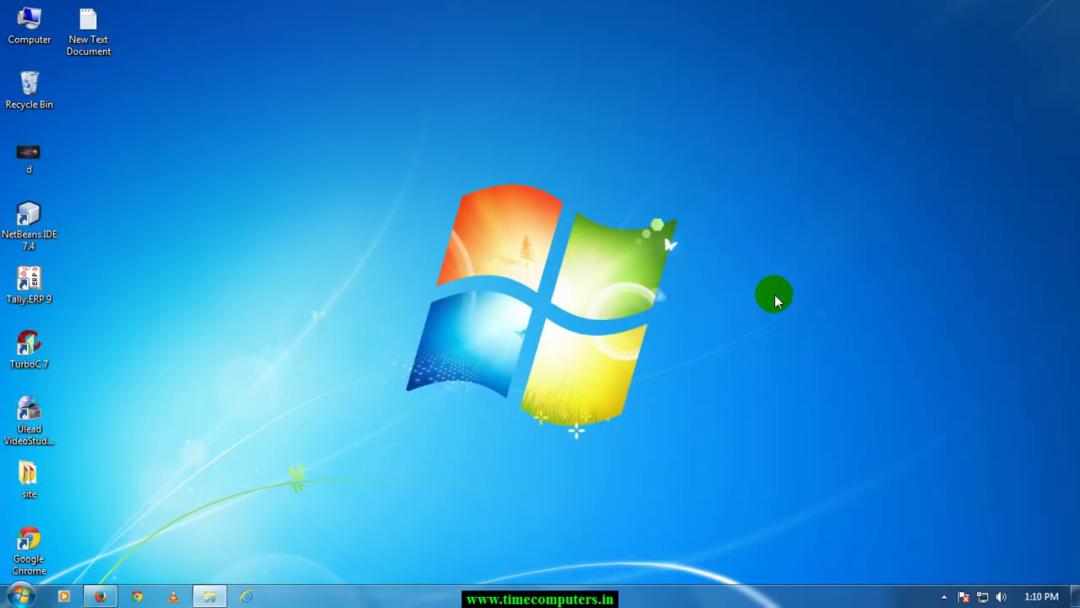
key("super+r")
key("Return")
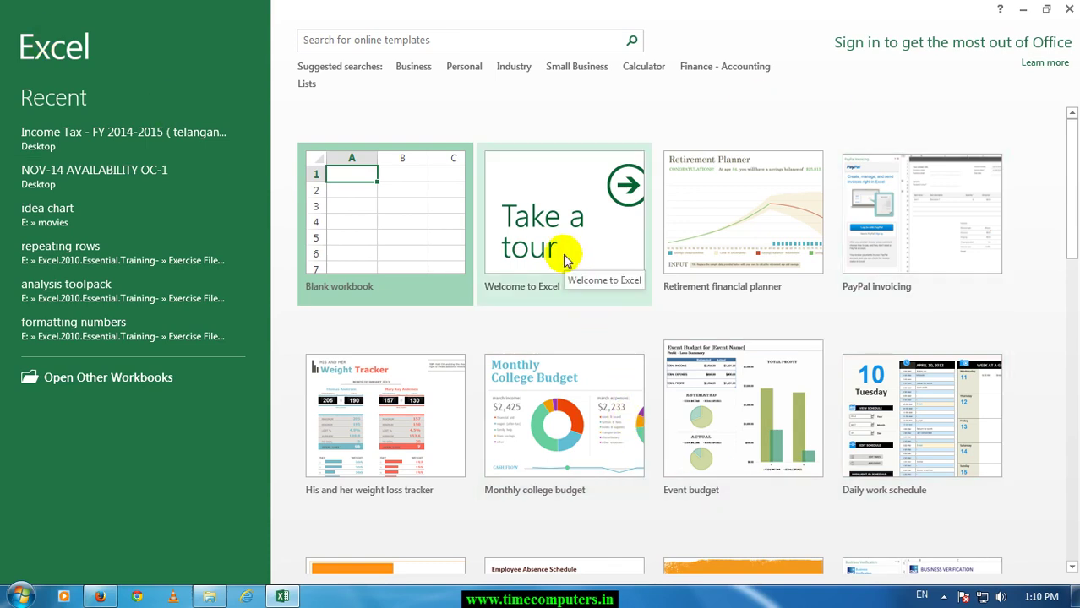
mouse_move(563, 227)
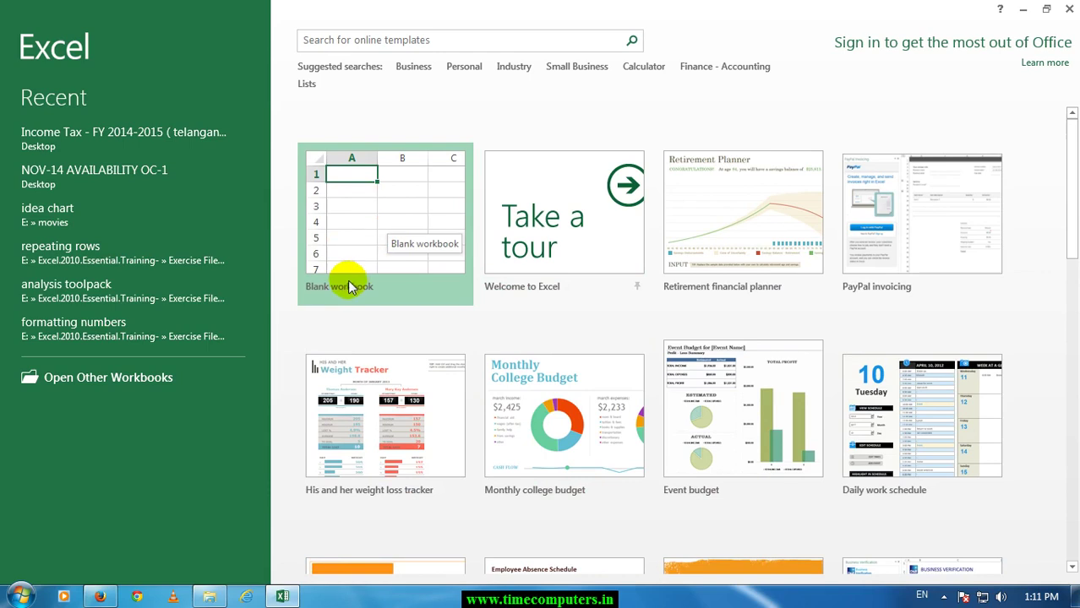
Create the blank workbook Book1, peek at the FILE Backstage view, and return to the sheet.
left_click(349, 214)
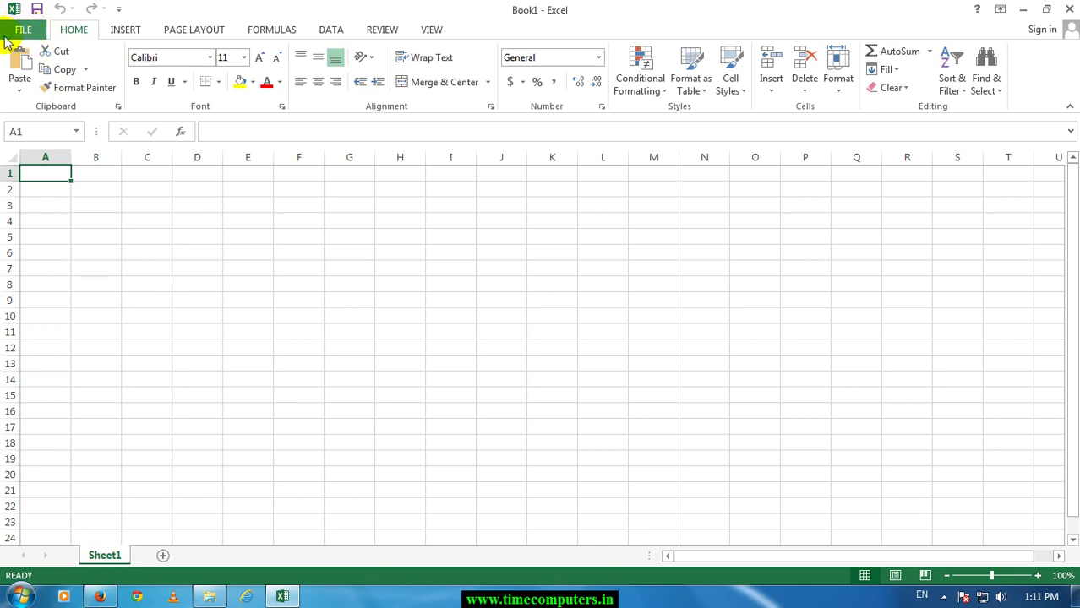
left_click(17, 32)
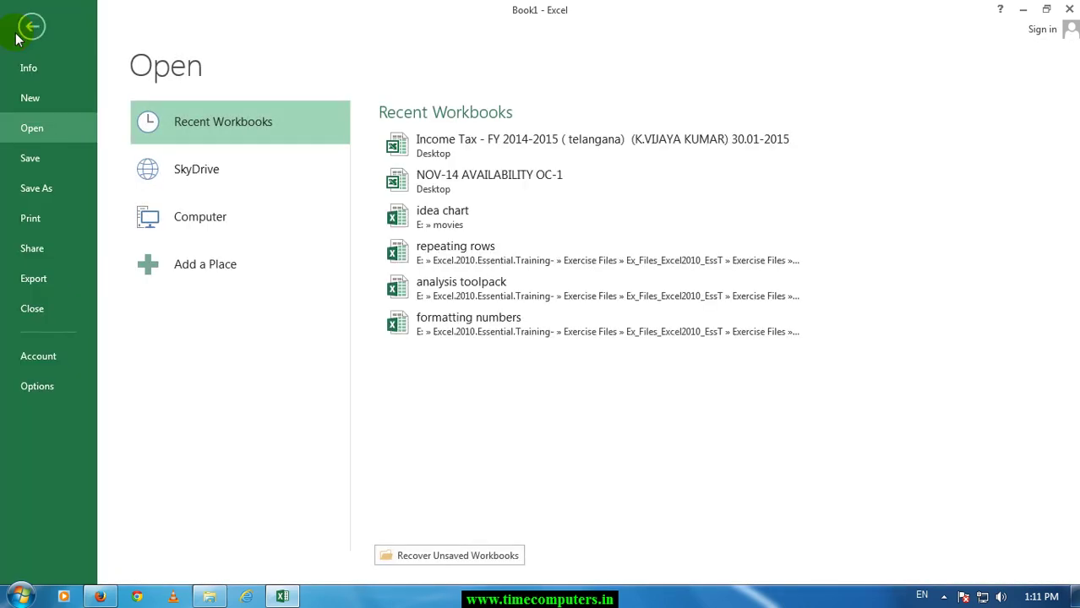
left_click(31, 31)
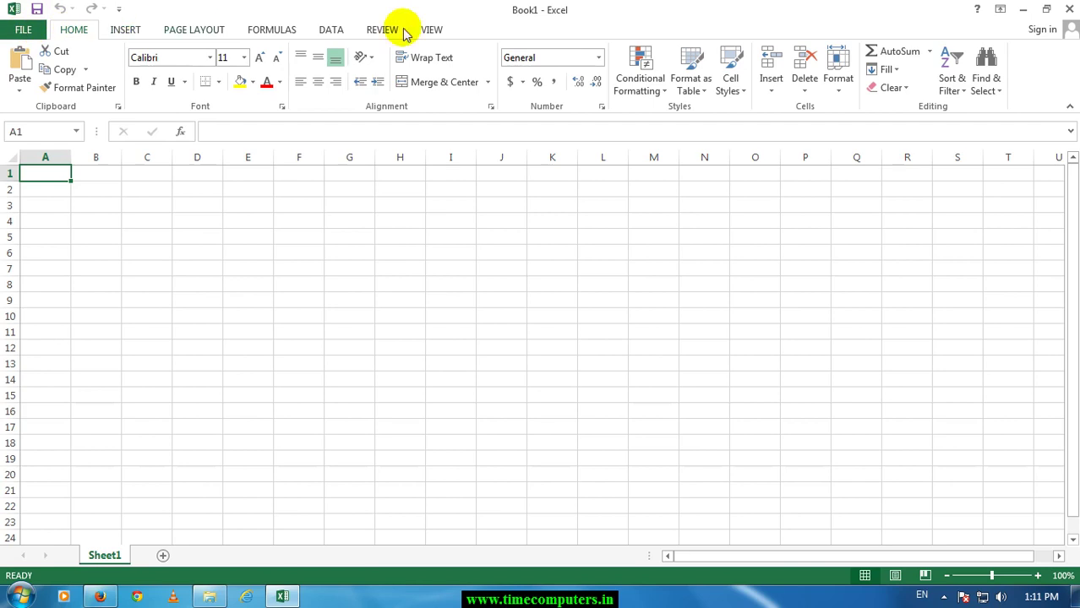
Select cells G7 and G12, the range I8:L14, then cells O10 and J6.
left_click(326, 261)
left_click(354, 348)
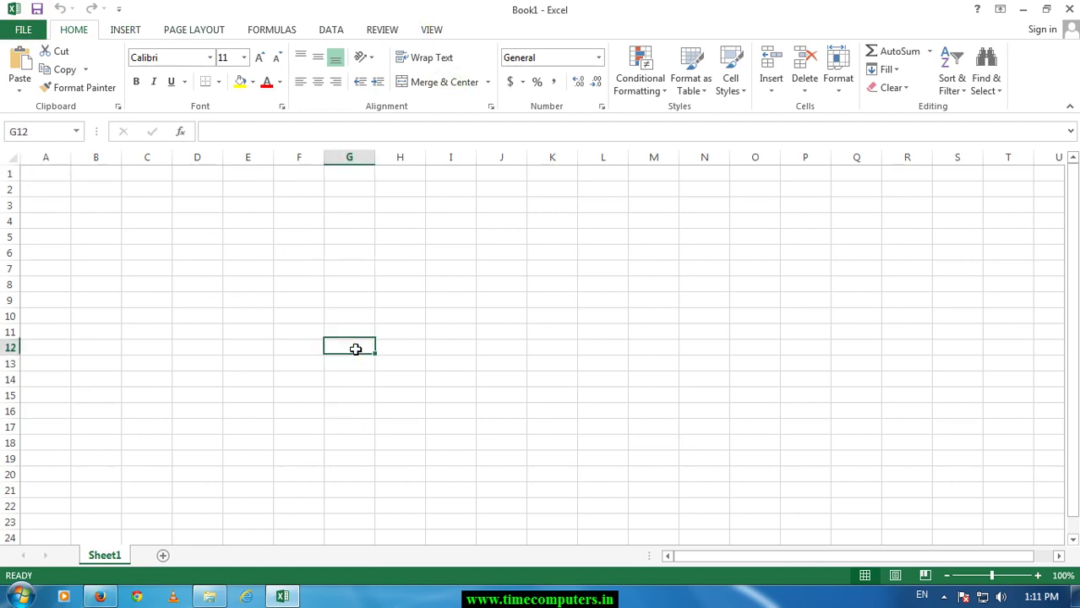
left_click_drag(451, 280, 605, 378)
left_click(728, 315)
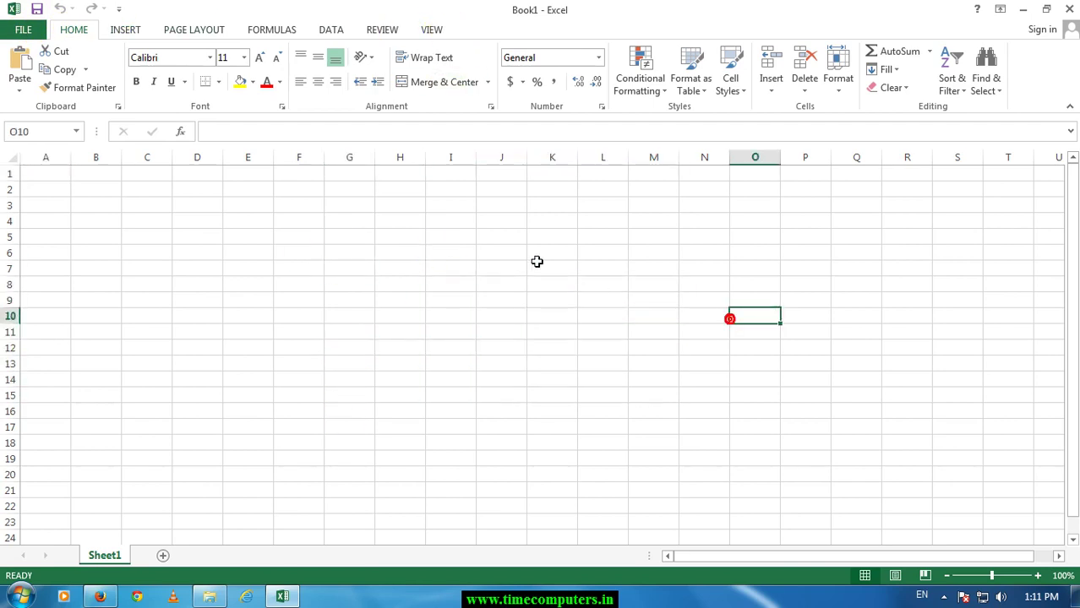
left_click(521, 257)
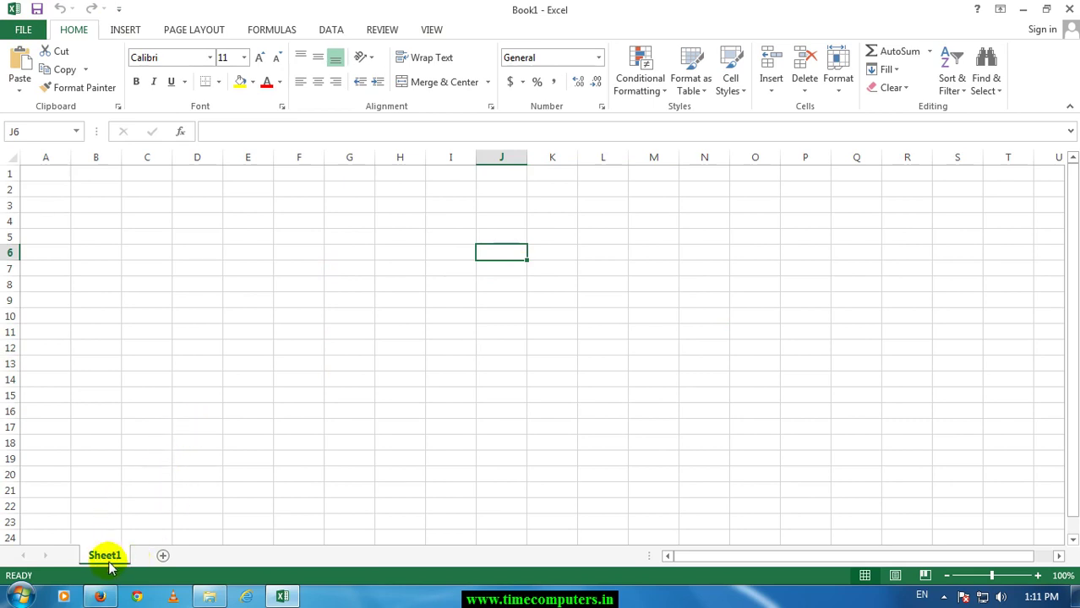
Add Sheet2 and Sheet3 to the workbook and return to Sheet1.
left_click(166, 555)
left_click(213, 555)
left_click(100, 556)
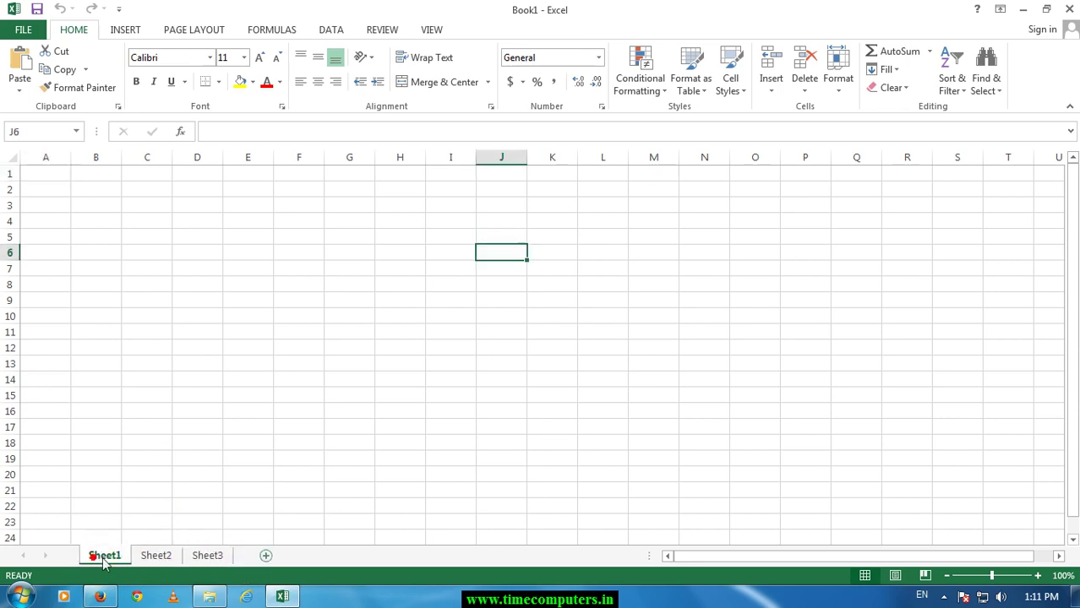
Select cells D14, I6, G12 and G9 on Sheet1.
left_click(198, 382)
left_click(434, 250)
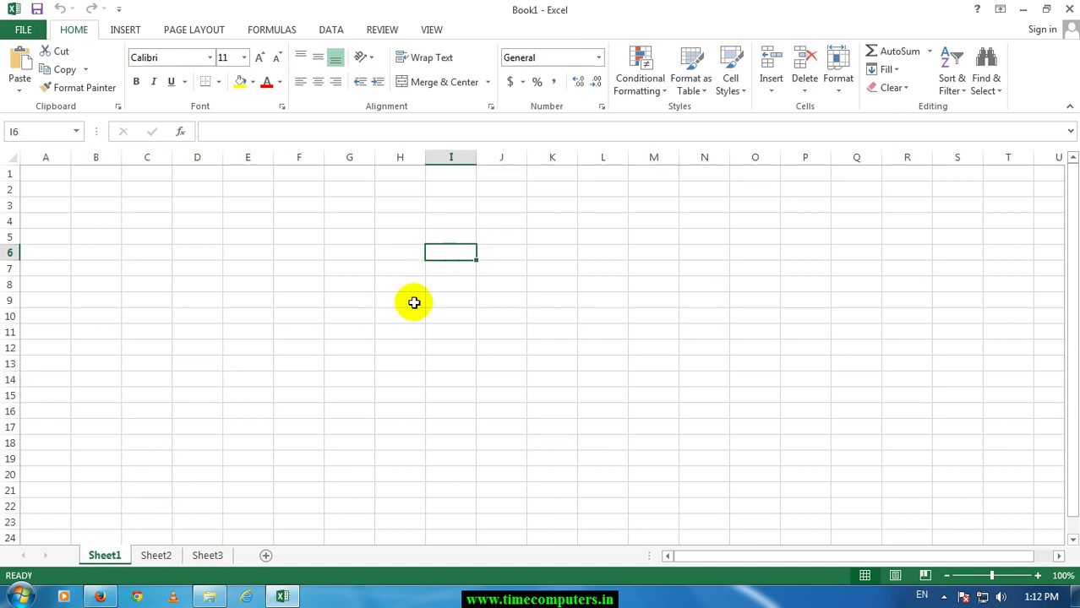
left_click(369, 344)
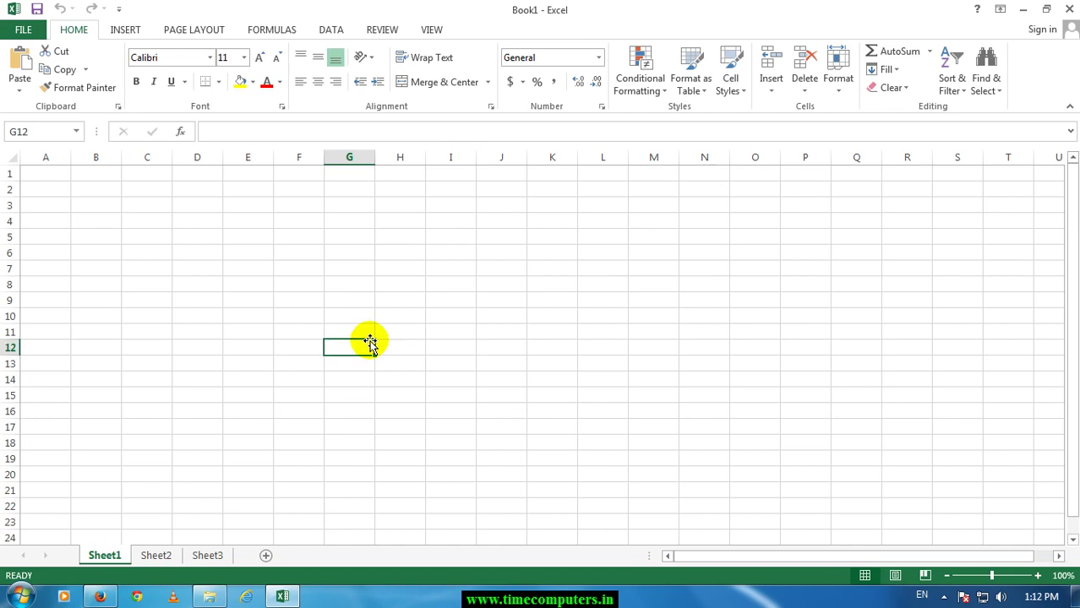
left_click_drag(369, 344, 370, 301)
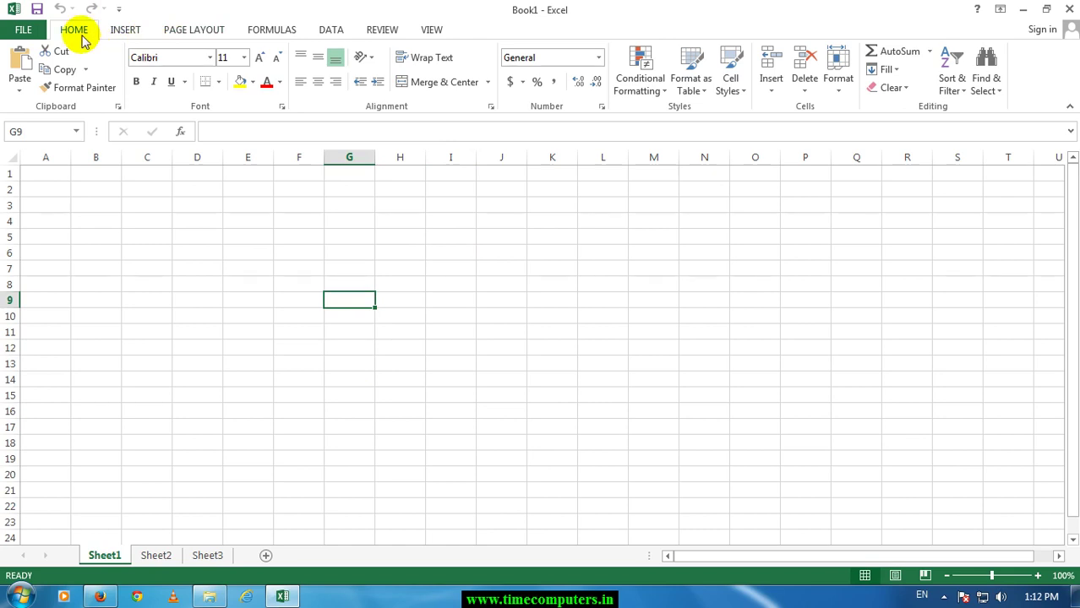
left_click(116, 34)
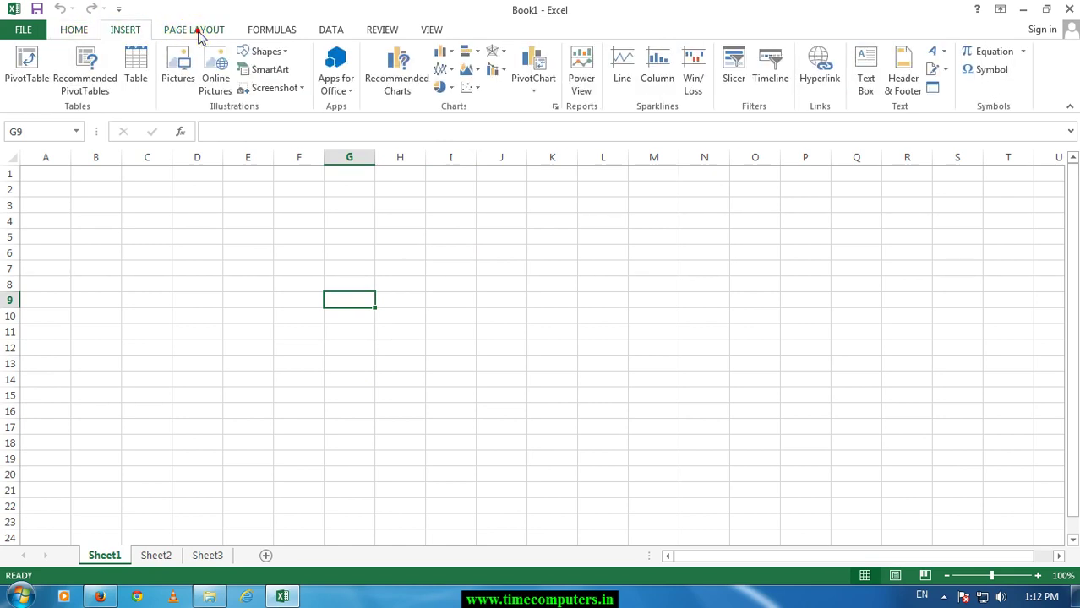
left_click(198, 32)
left_click(269, 31)
left_click(73, 32)
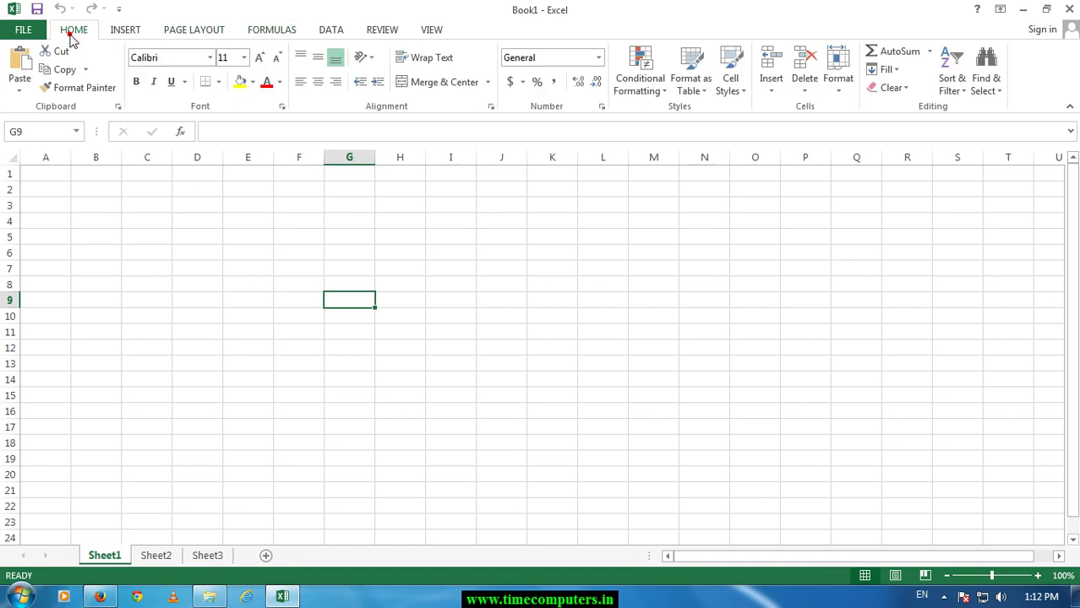
left_click(251, 318)
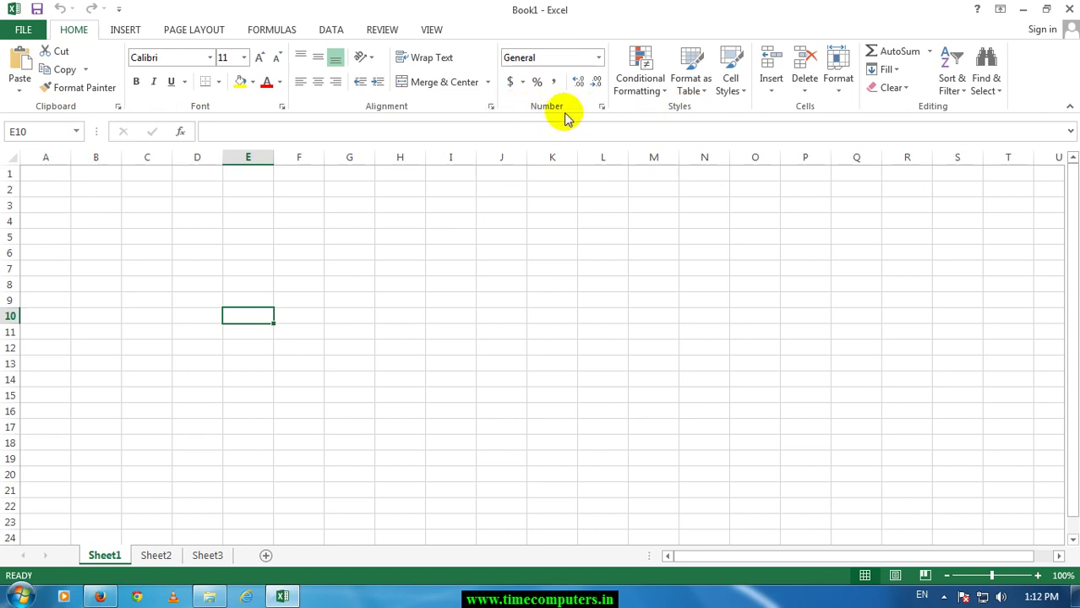
Select cells I8, F9, F4, I6 and J2 in turn.
left_click(441, 283)
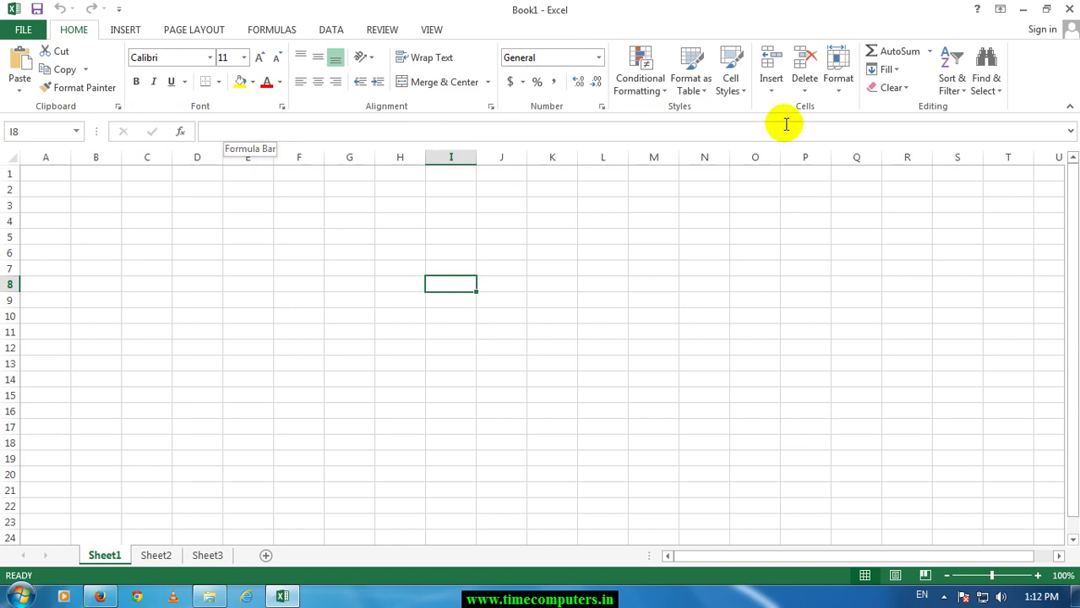
left_click(292, 302)
left_click(305, 227)
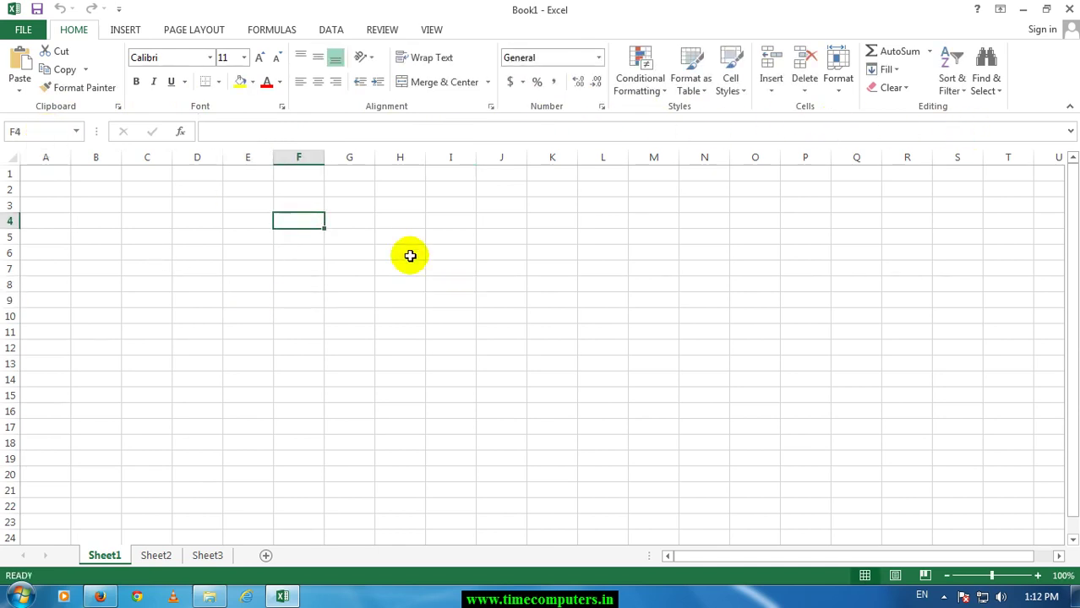
left_click(468, 255)
left_click(512, 189)
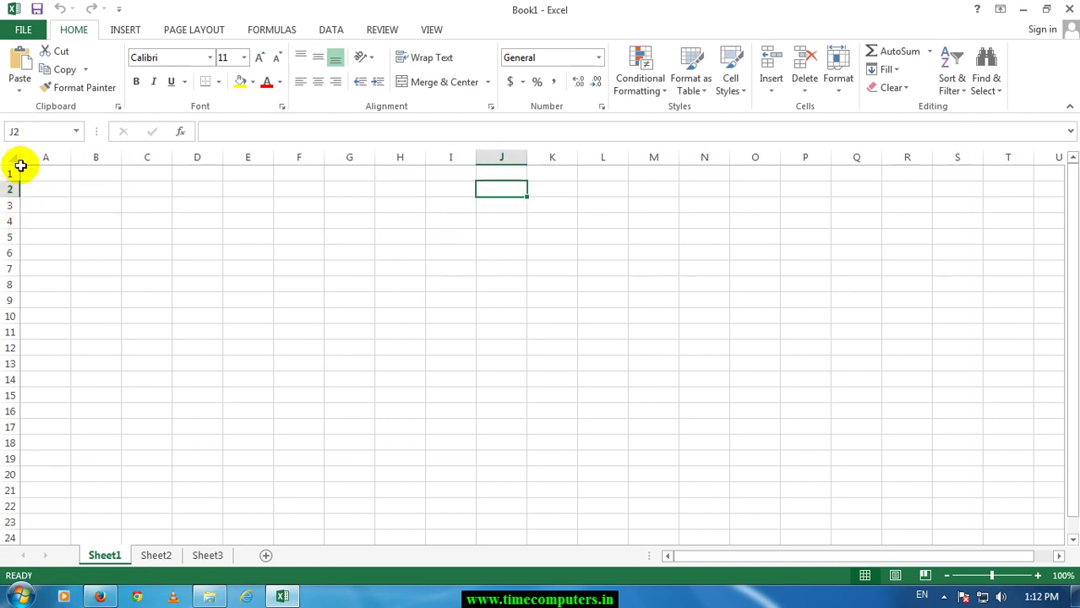
Jump to cell O6 by typing it in the Name Box, then select I12.
left_click(29, 132)
type("O6")
key("Return")
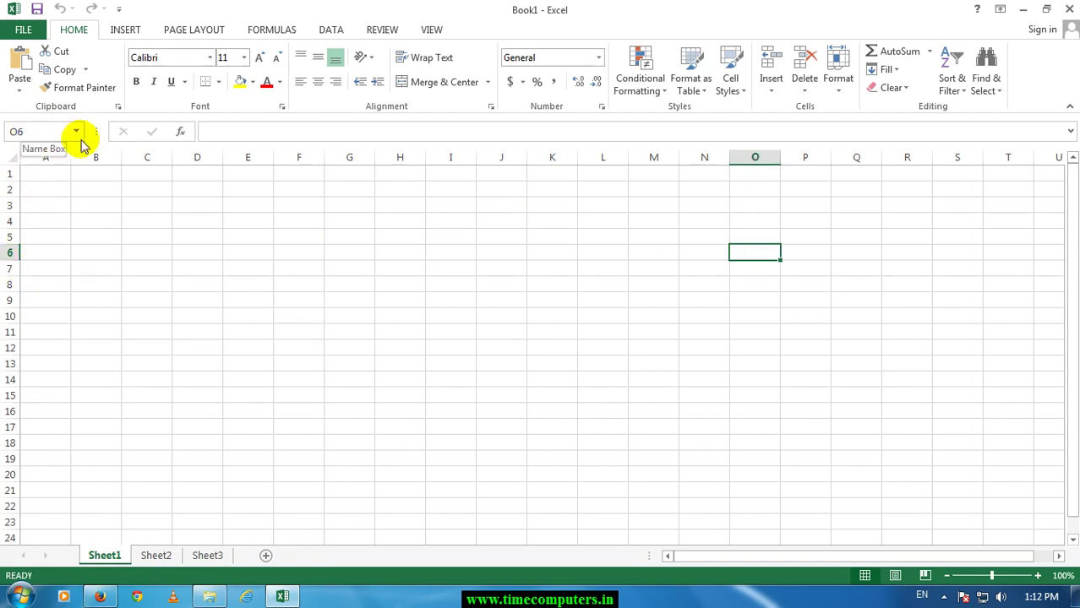
left_click(453, 348)
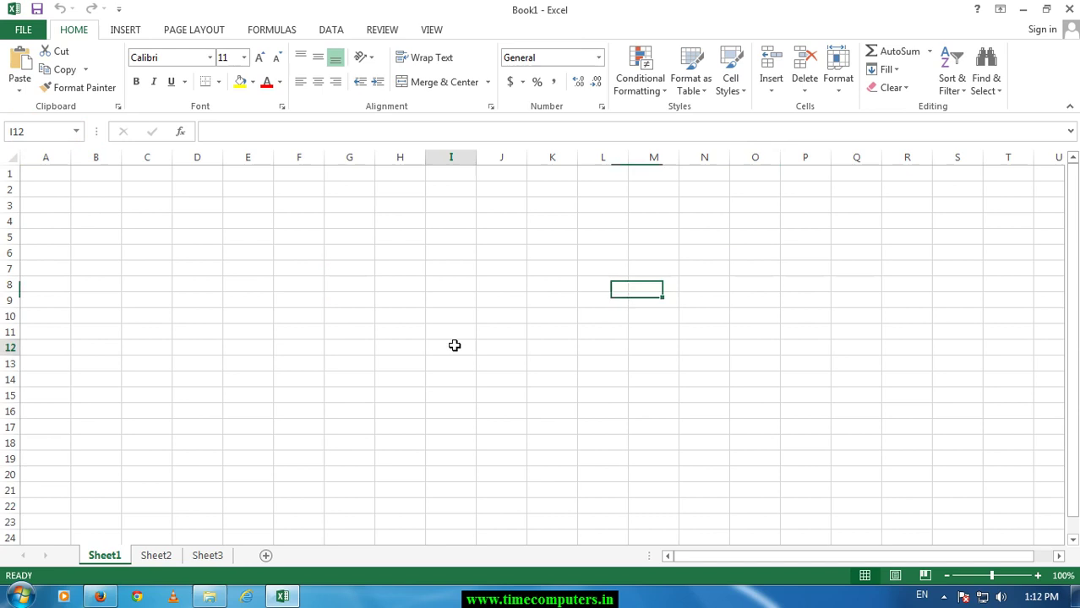
Select F12, then the range C2:C16, then the block A8:J9.
left_click(300, 349)
left_click_drag(144, 191, 142, 418)
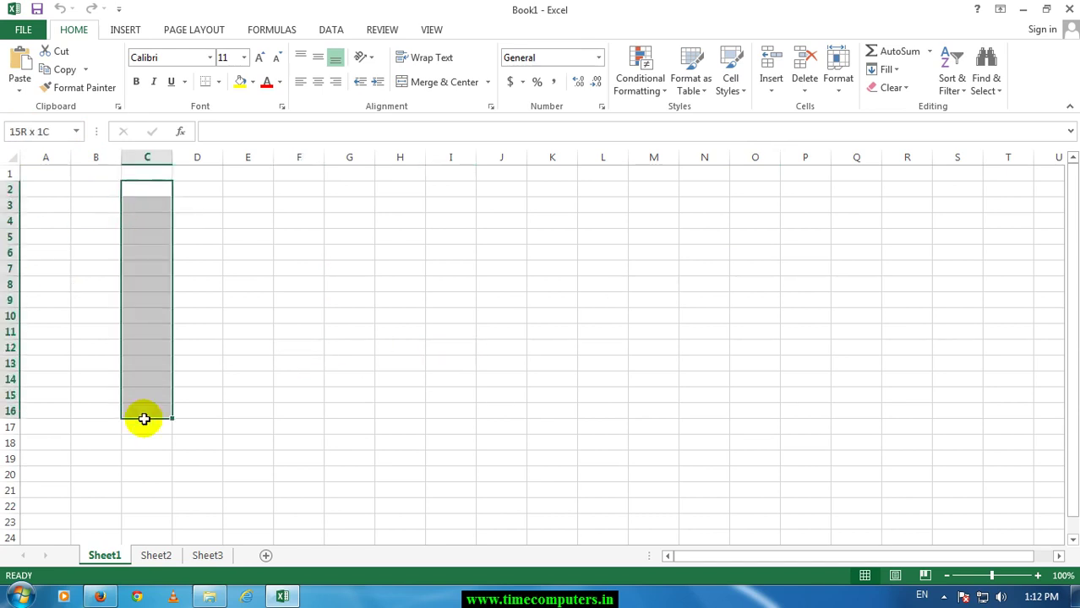
left_click(60, 281)
left_click_drag(77, 282, 502, 300)
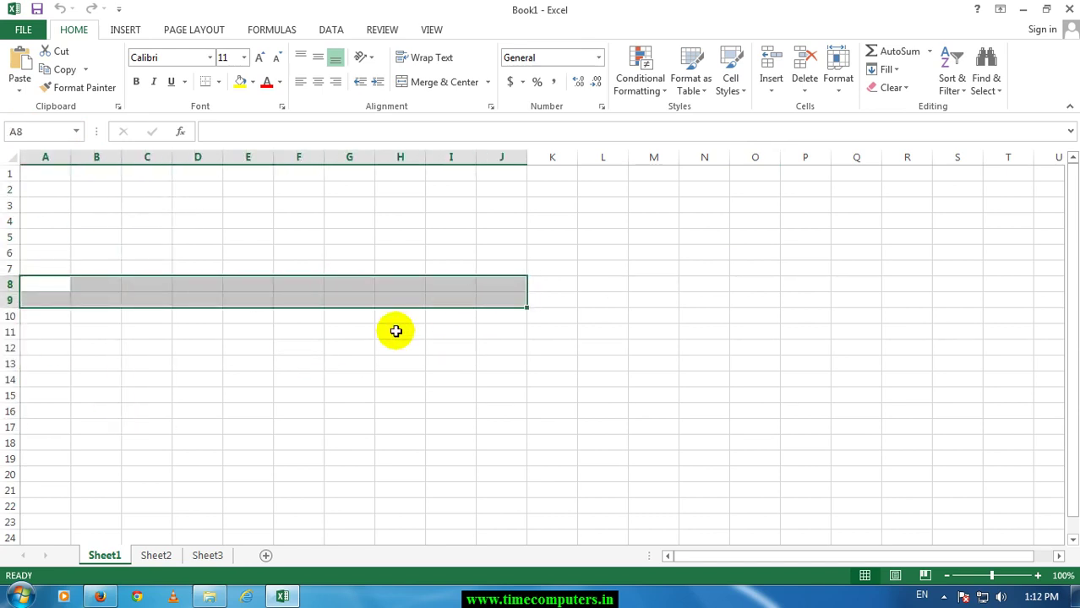
Select cells H11, E8, B8, J7, M8 and F6 one after another.
left_click(387, 334)
left_click(237, 286)
left_click(90, 285)
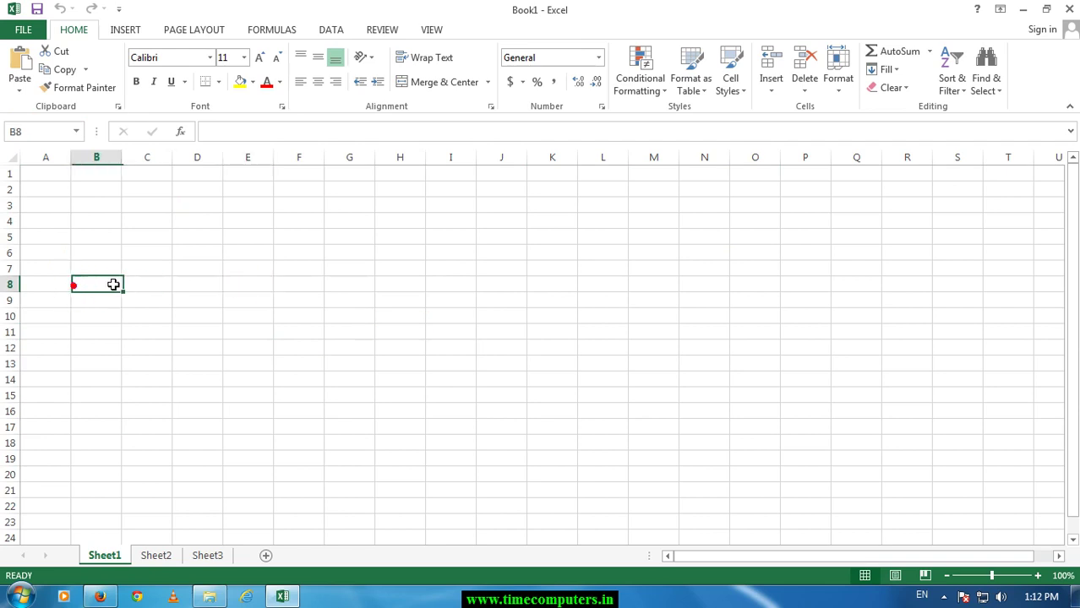
left_click(487, 268)
left_click(640, 281)
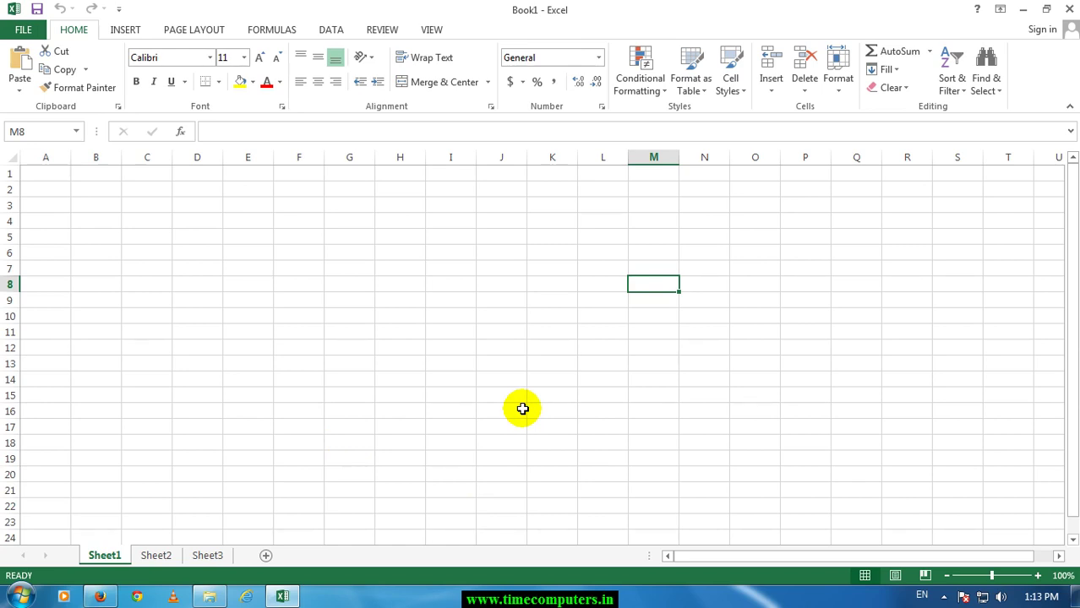
left_click(316, 255)
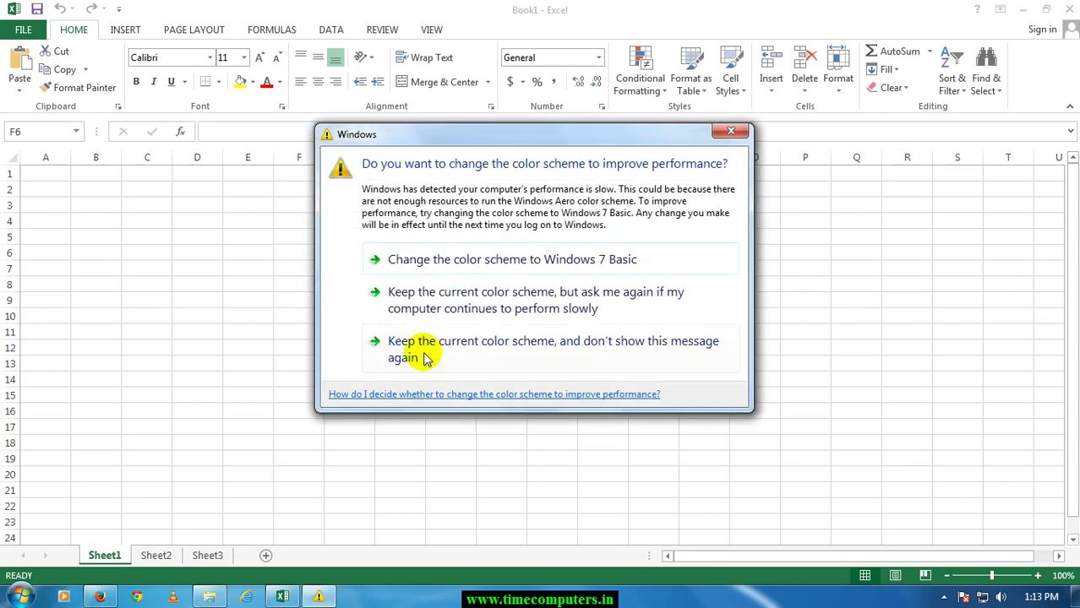
Keep the current Windows color scheme without future prompts, then select G8 and drag to F6.
left_click(414, 346)
left_click(363, 282)
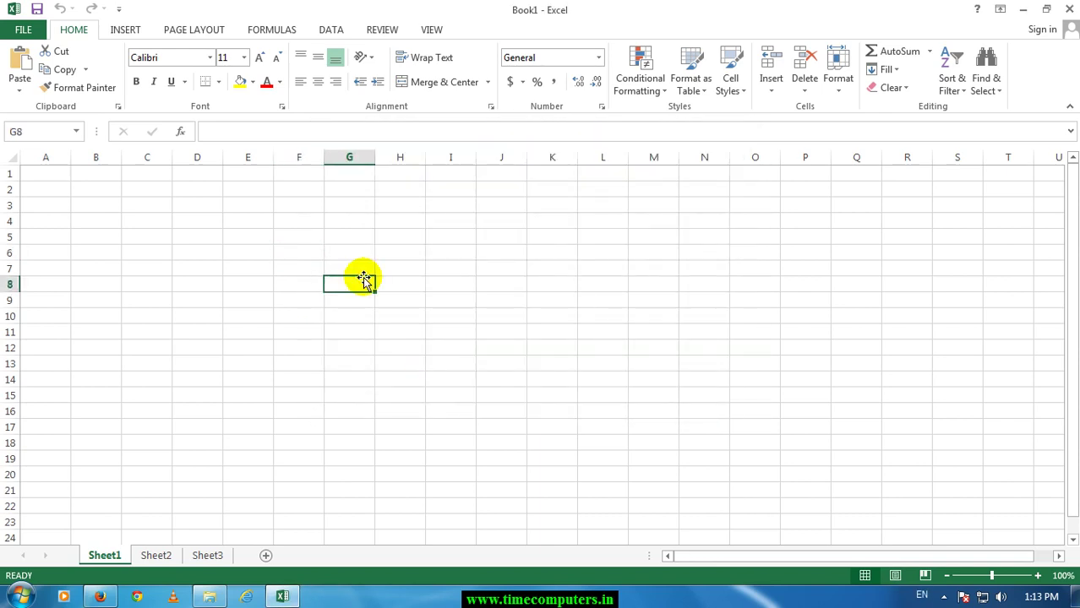
left_click_drag(363, 282, 311, 251)
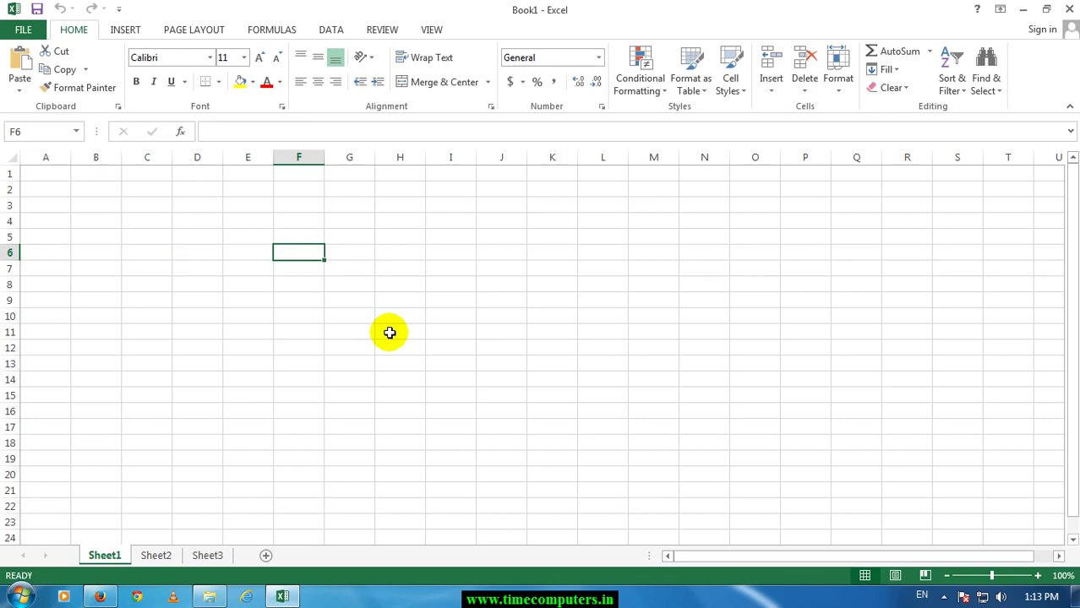
Select cells H6, H5, K2, M10 and G9.
left_click(381, 253)
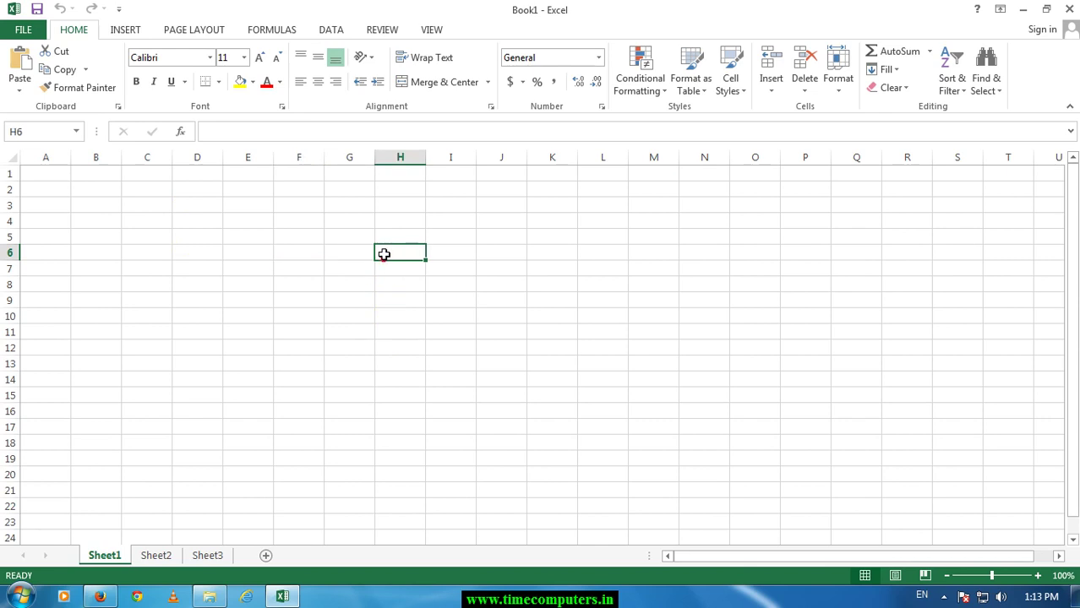
left_click(389, 236)
left_click(565, 194)
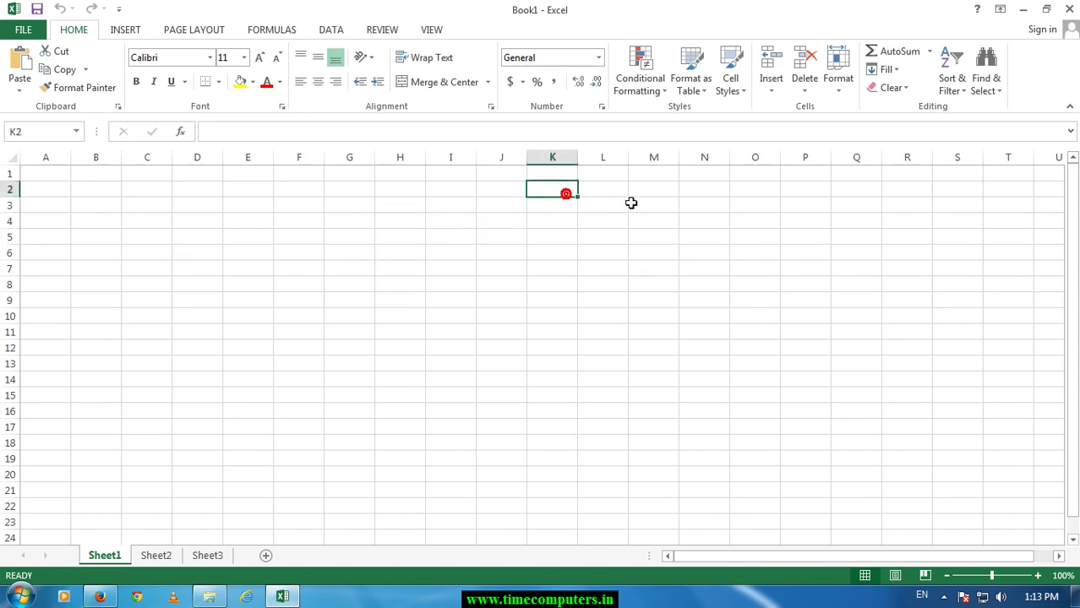
left_click(659, 320)
left_click(335, 302)
left_click(335, 302)
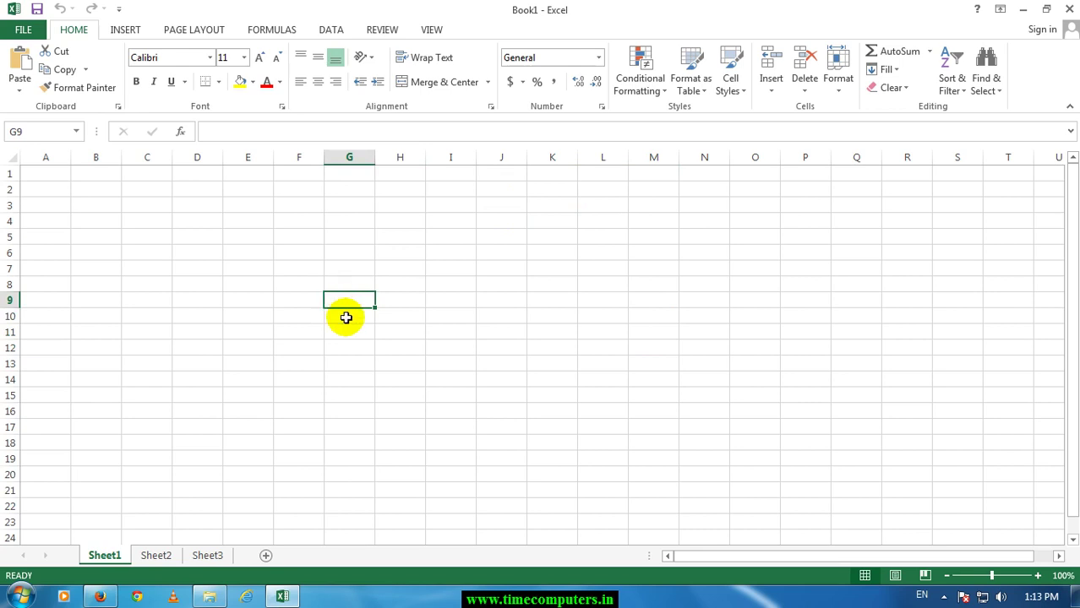
Select cells D7, F6, H9 and finally I10.
left_click(207, 268)
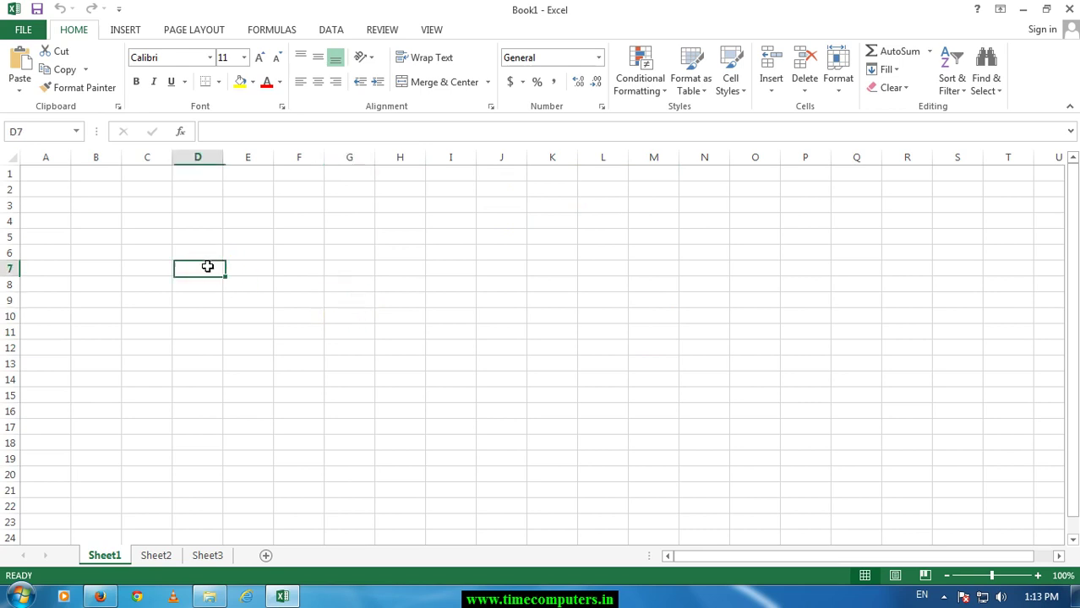
left_click(305, 256)
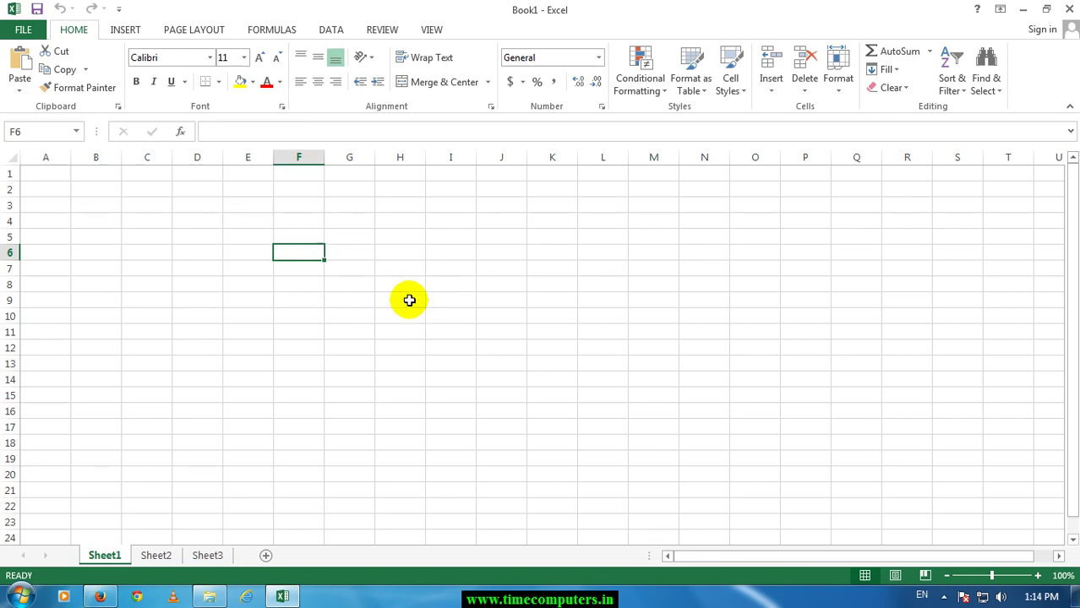
left_click(404, 298)
left_click(443, 319)
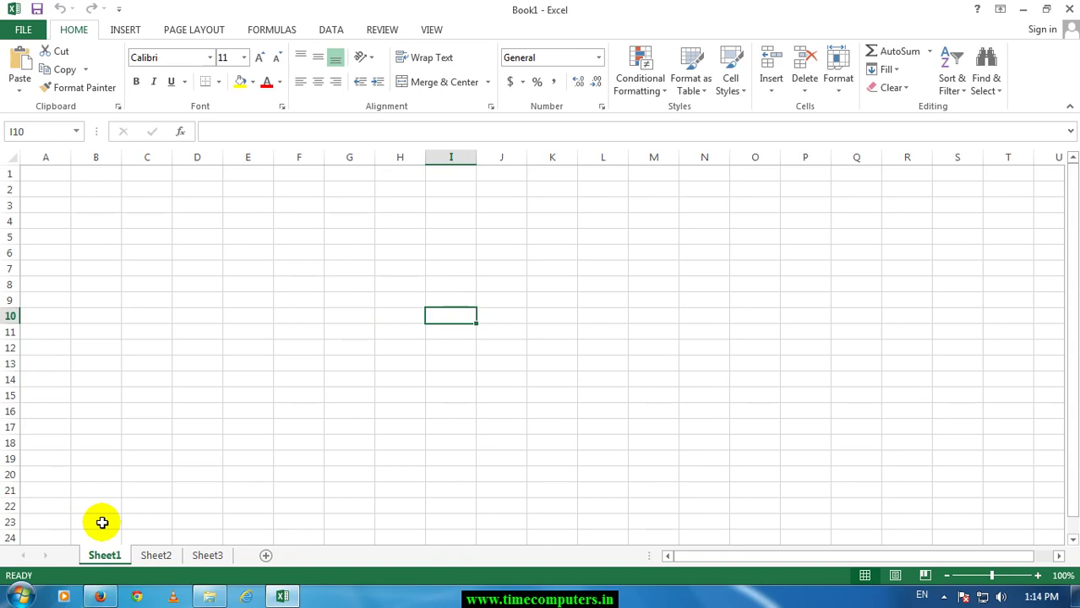
Bring Firefox forward and switch to the YouTube channel's playlists tab.
left_click(105, 598)
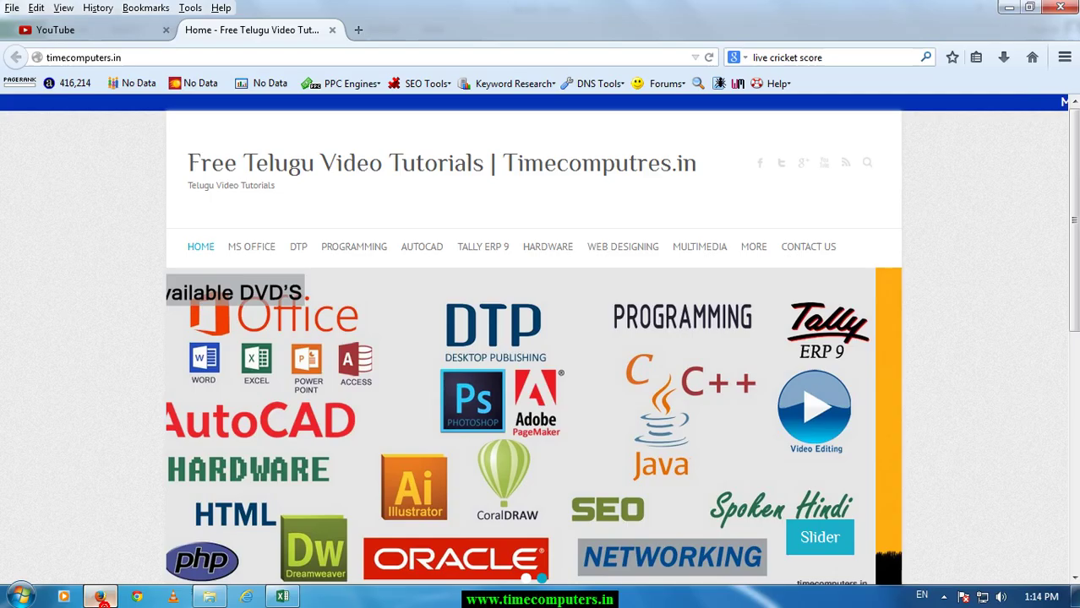
left_click(117, 26)
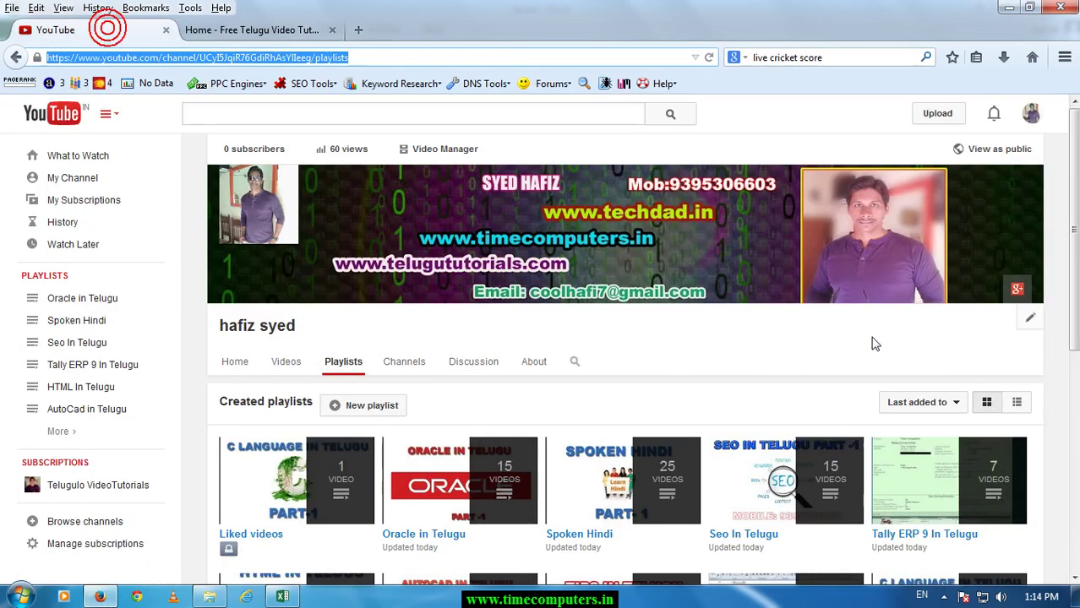